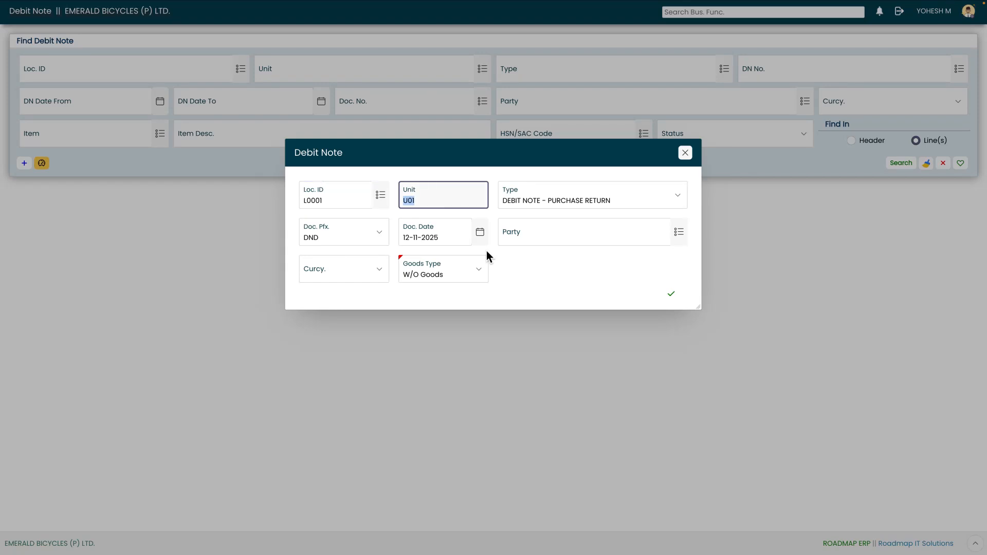
Set the new debit note's type to DEBIT NOTE - OTHERS.
key(Tab)
click(564, 202)
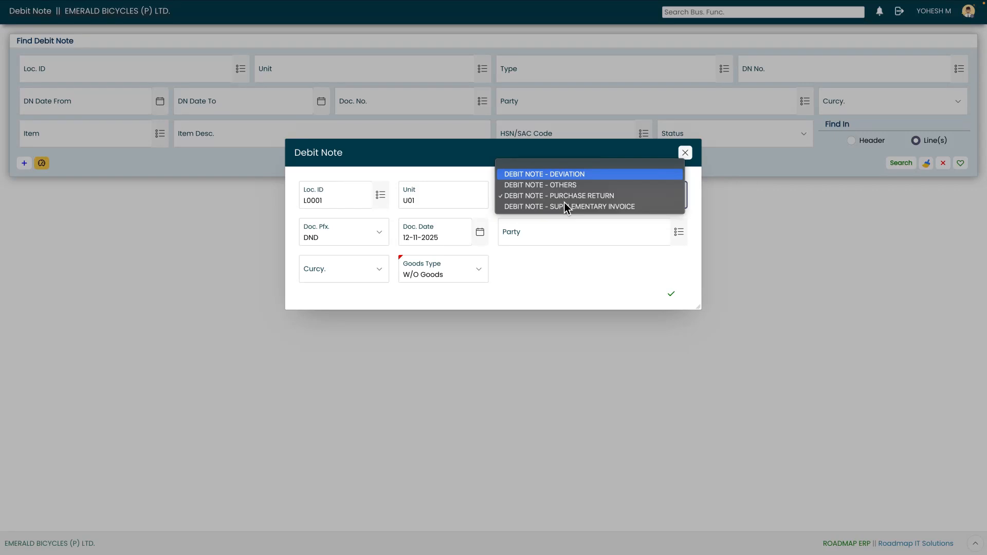
key(Down)
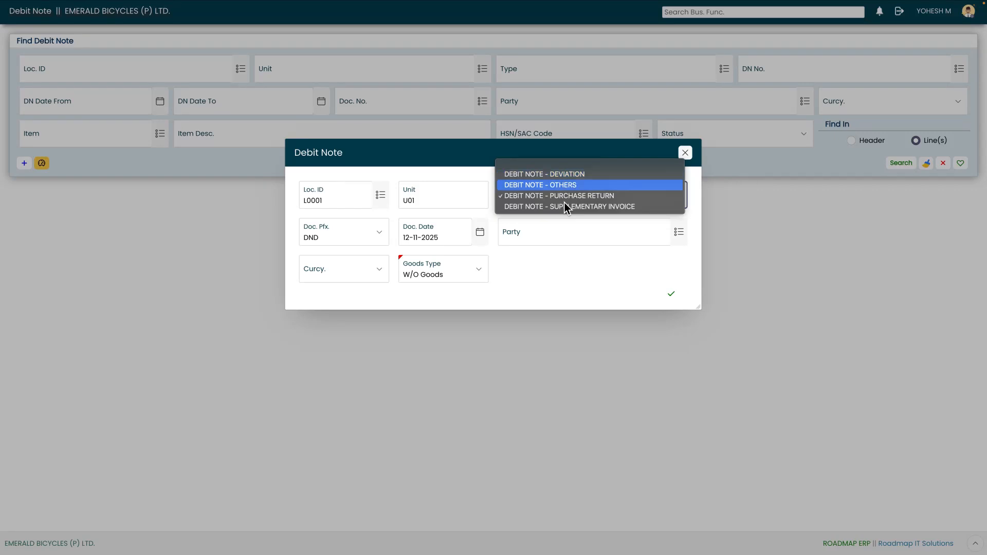
key(Down)
key(Down)
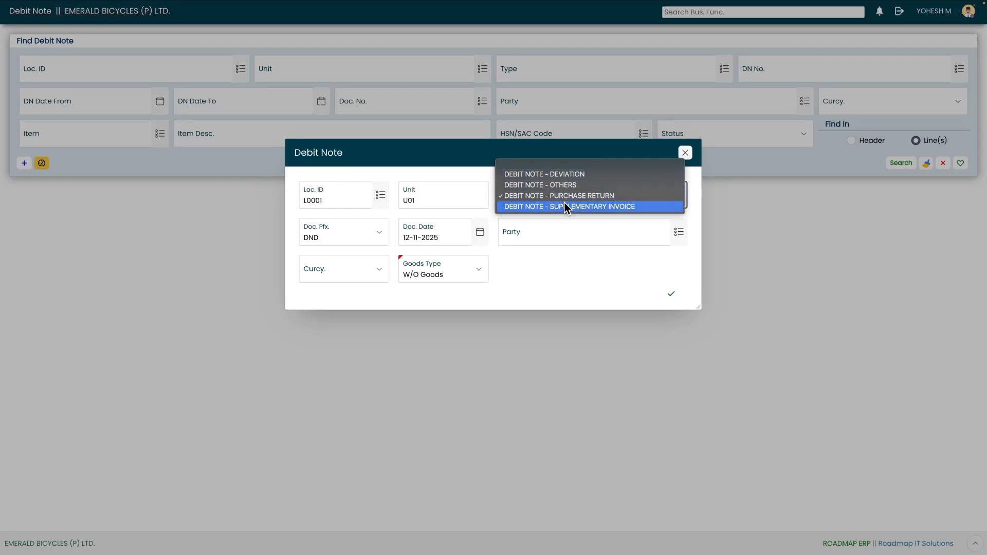
key(Up)
key(Up)
key(Up)
key(Up)
key(Down)
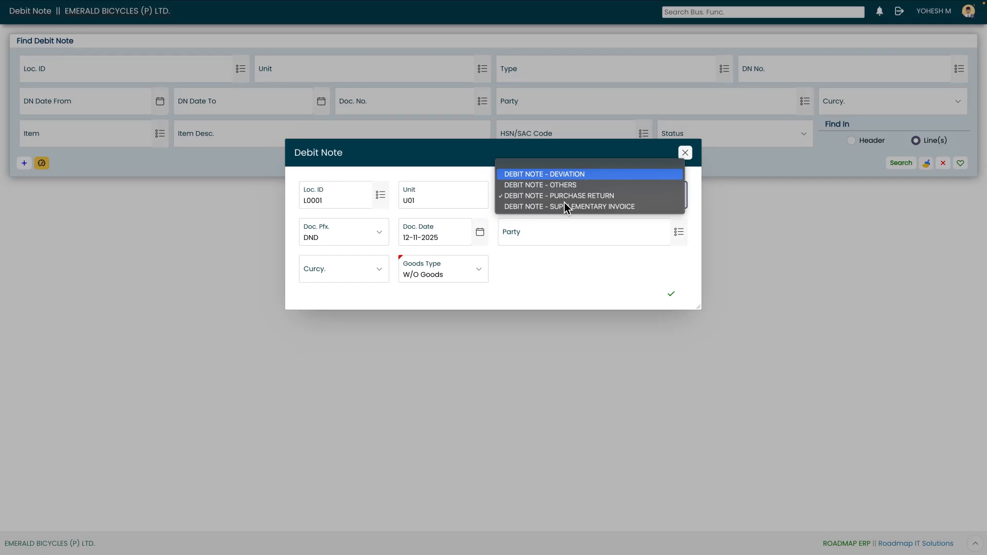
key(Down)
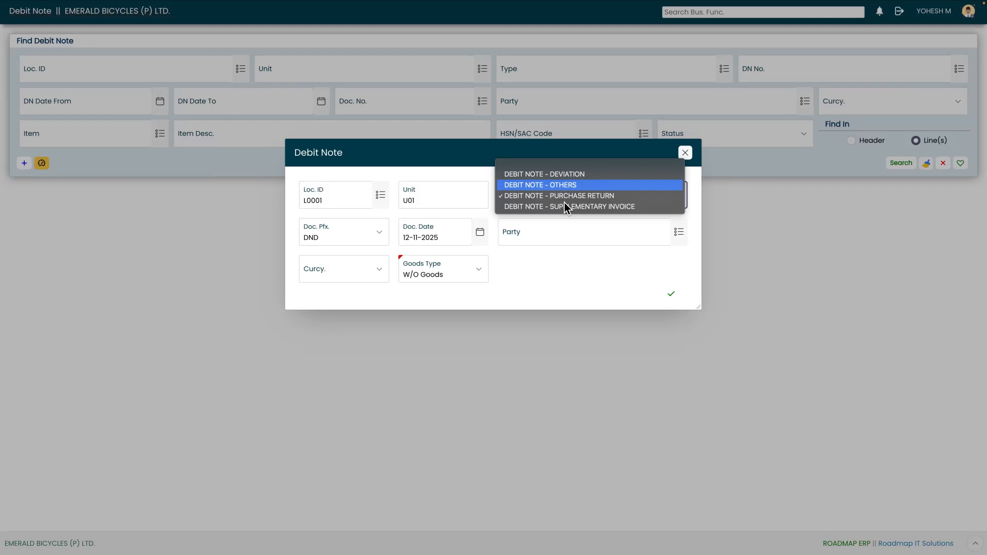
key(Down)
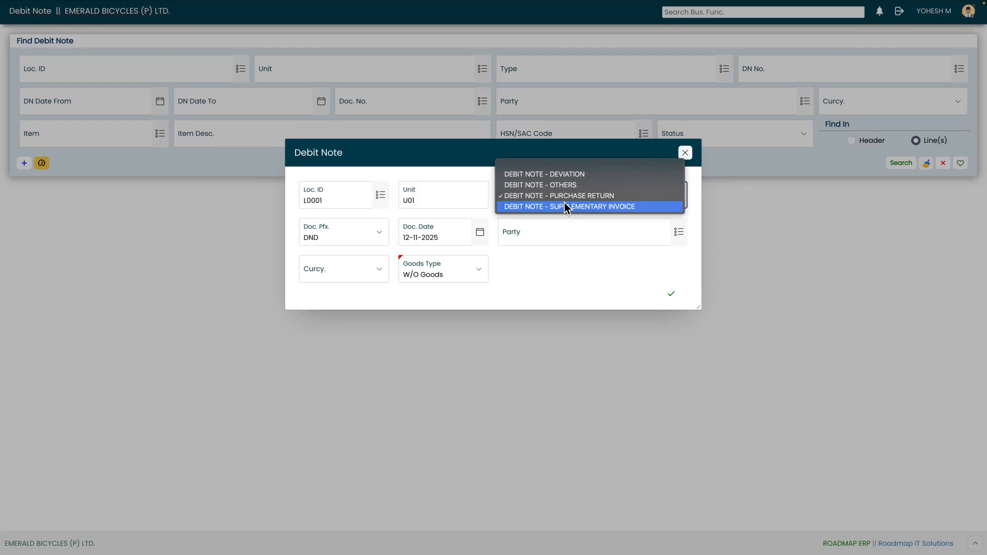
click(563, 188)
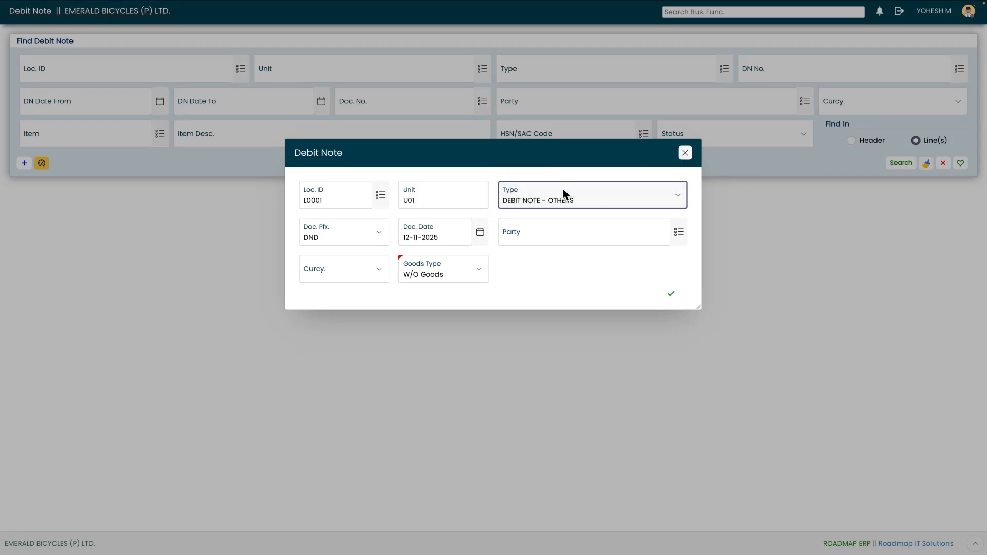
Keep the DND document prefix and set the document date to 12-11-2025.
key(Tab)
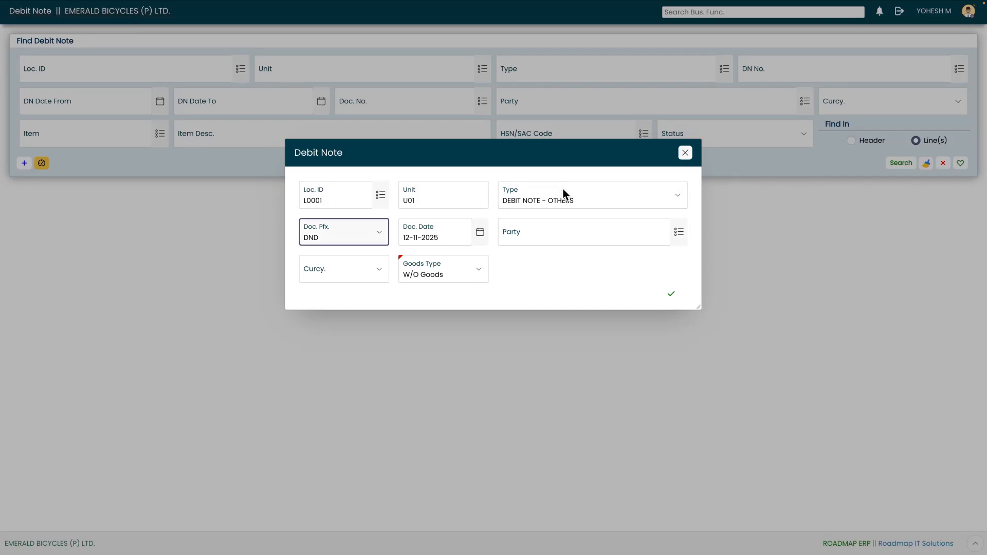
key(Tab)
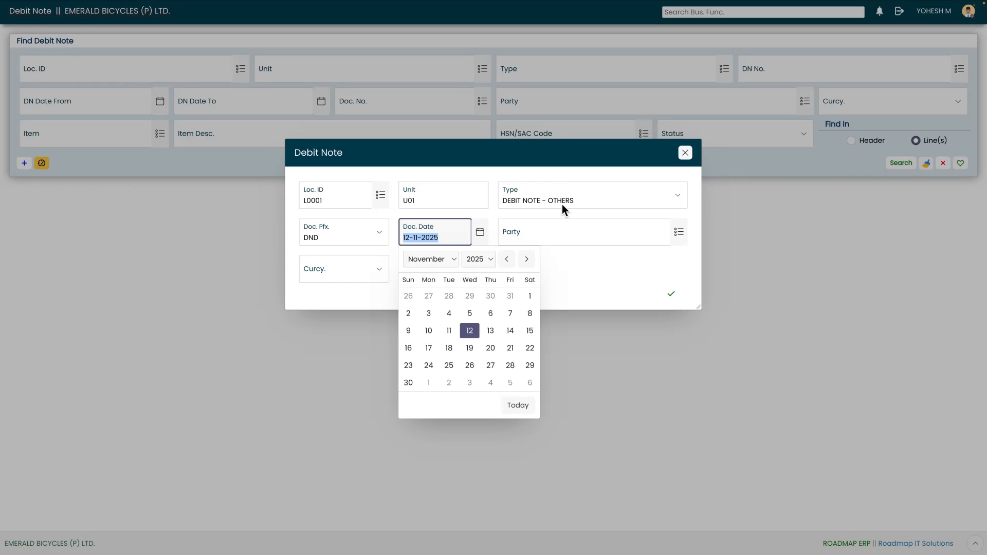
click(474, 333)
key(Tab)
Choose ABRAMI PRECISION WORKS as the party and create the debit note document.
click(685, 231)
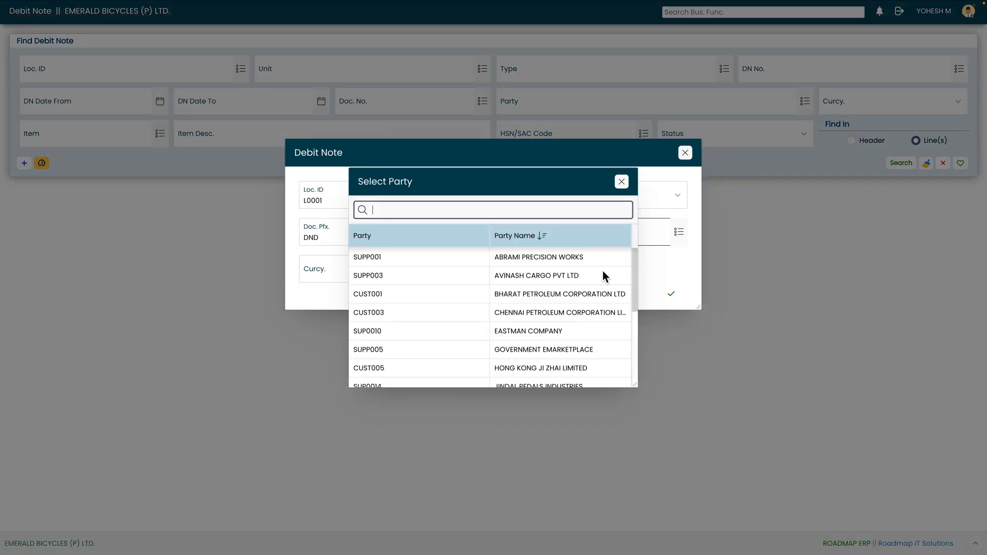
click(558, 257)
key(Tab)
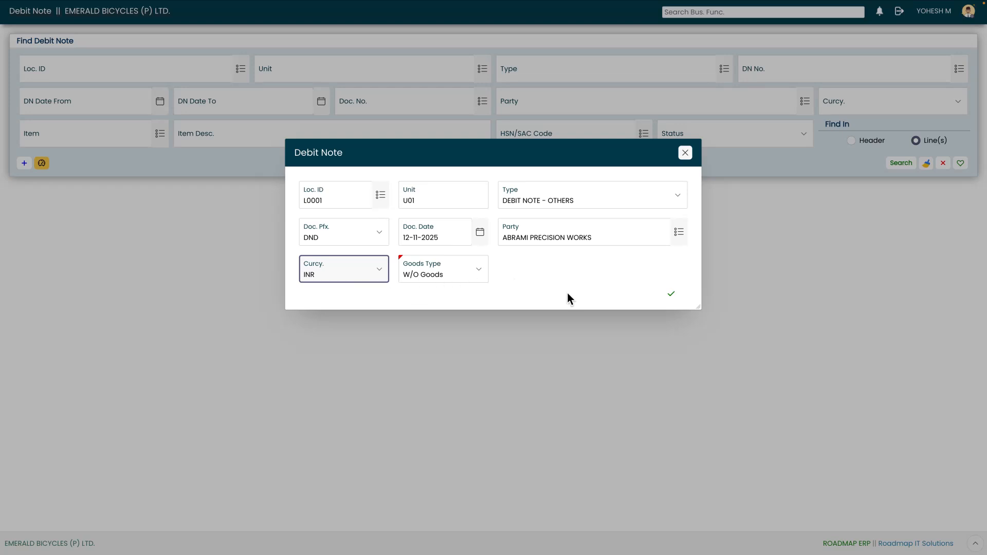
click(673, 298)
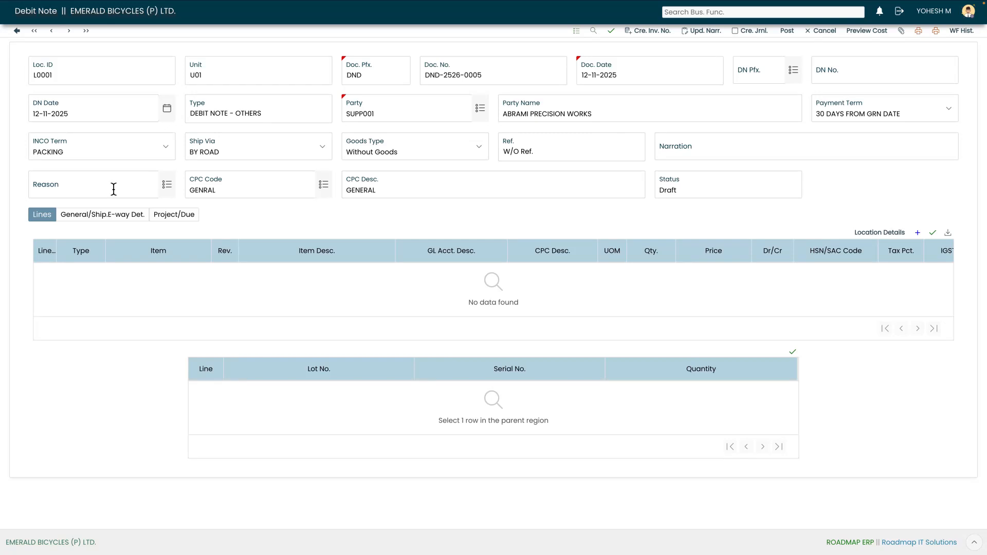
Set the debit note's reason to Debit Note - Others and save the header.
click(165, 188)
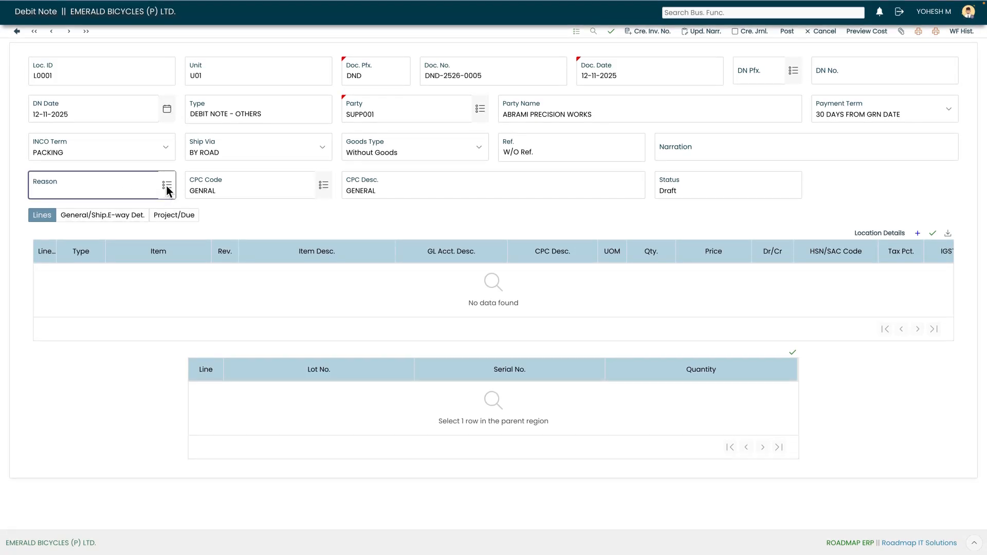
click(437, 252)
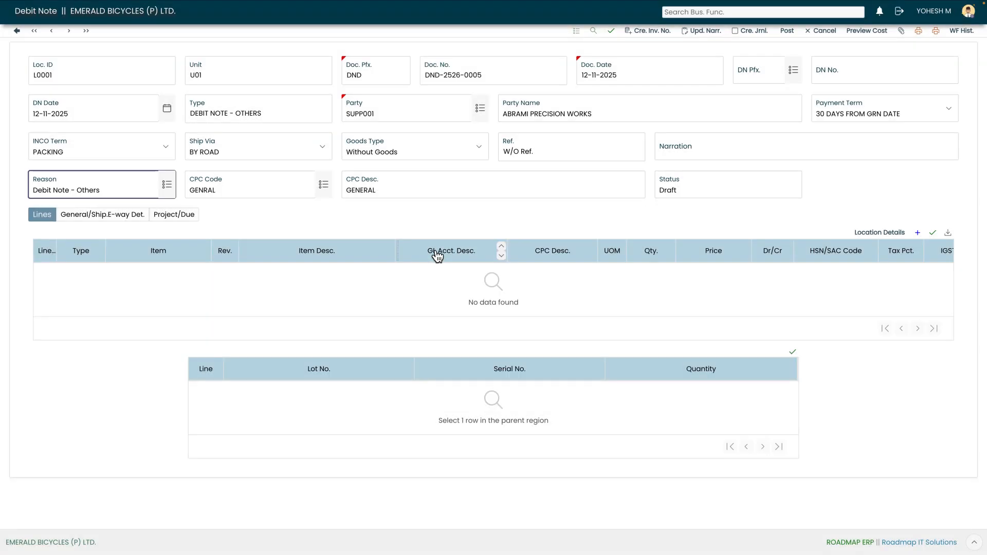
click(611, 32)
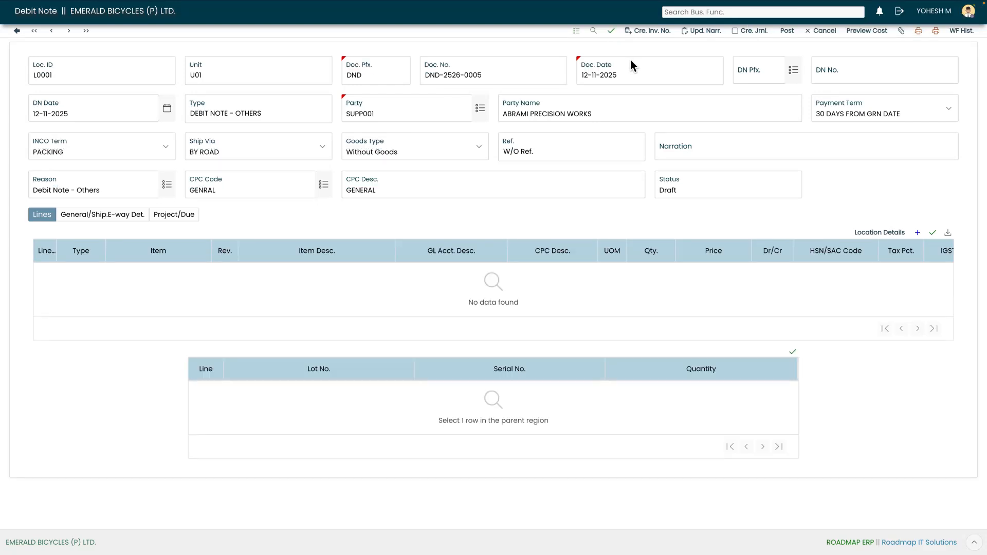
Add a line of type Expense and assign it the ADVERTISEMENT EXPENSES GL account.
click(919, 236)
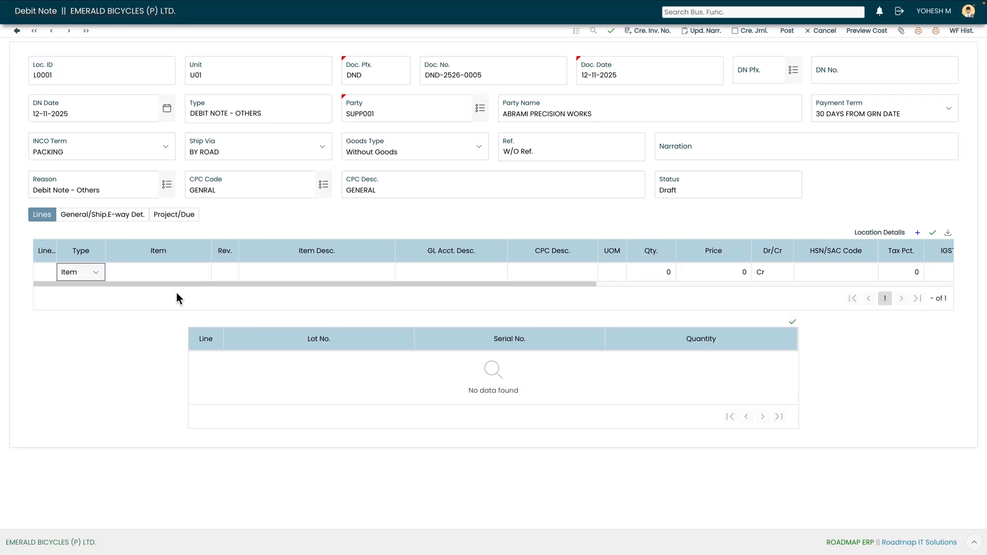
click(94, 276)
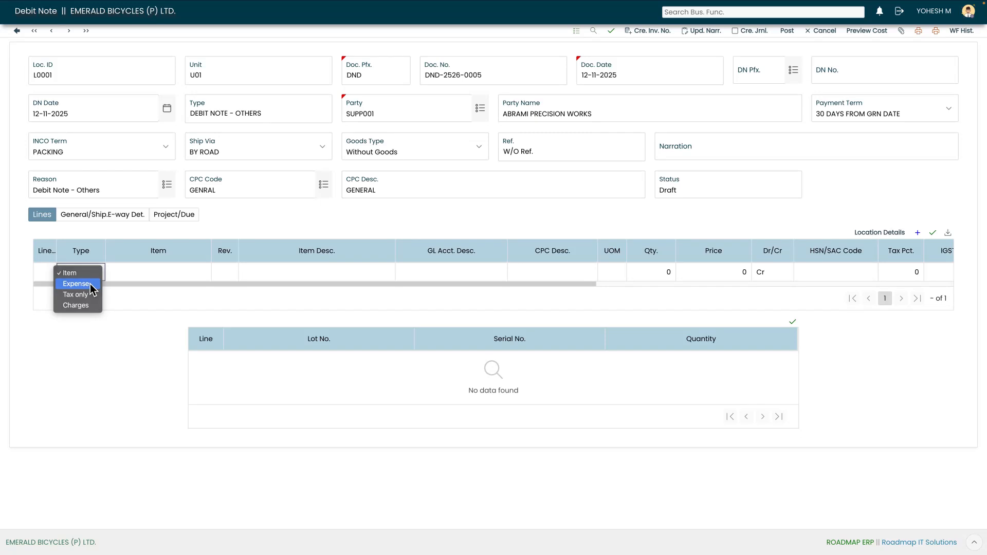
click(90, 284)
click(452, 271)
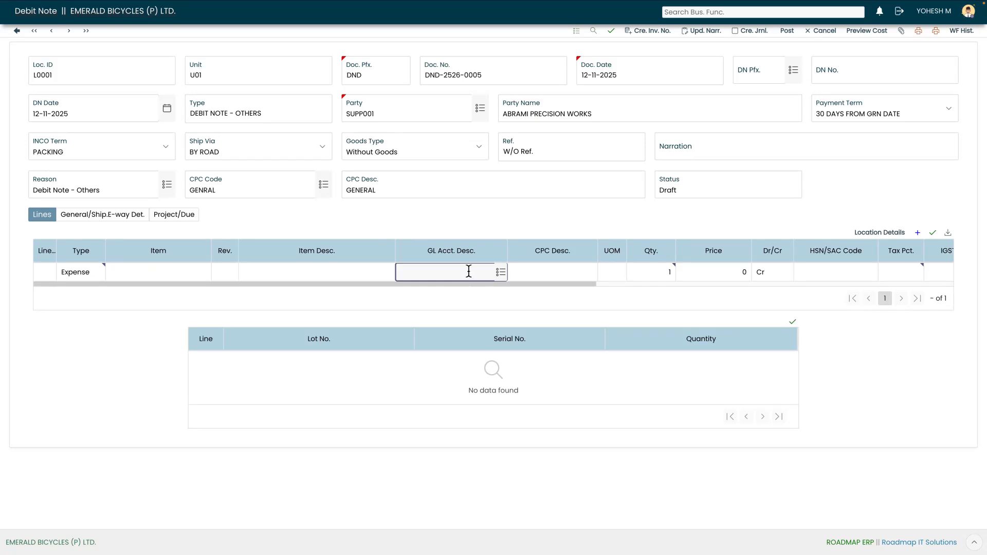
click(501, 273)
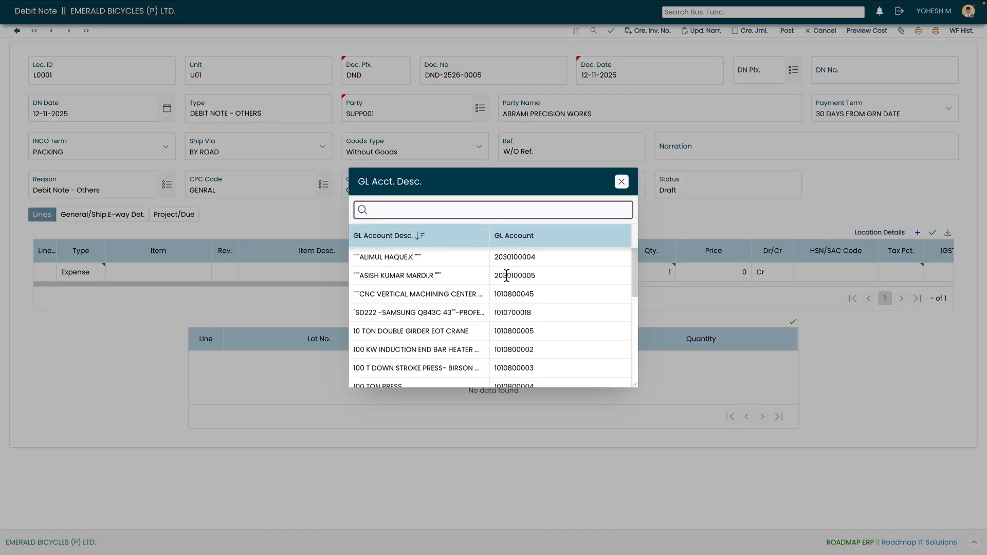
text(adv)
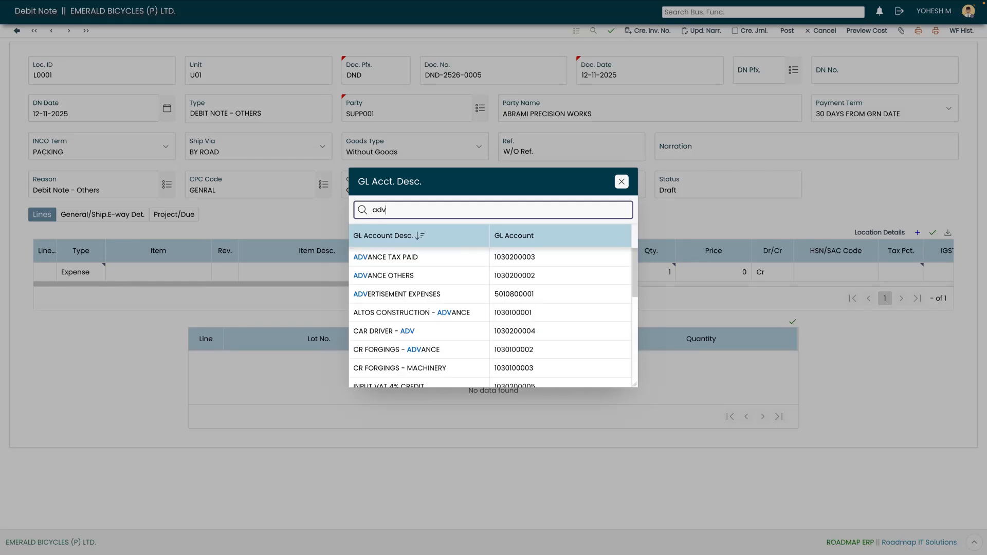
click(450, 294)
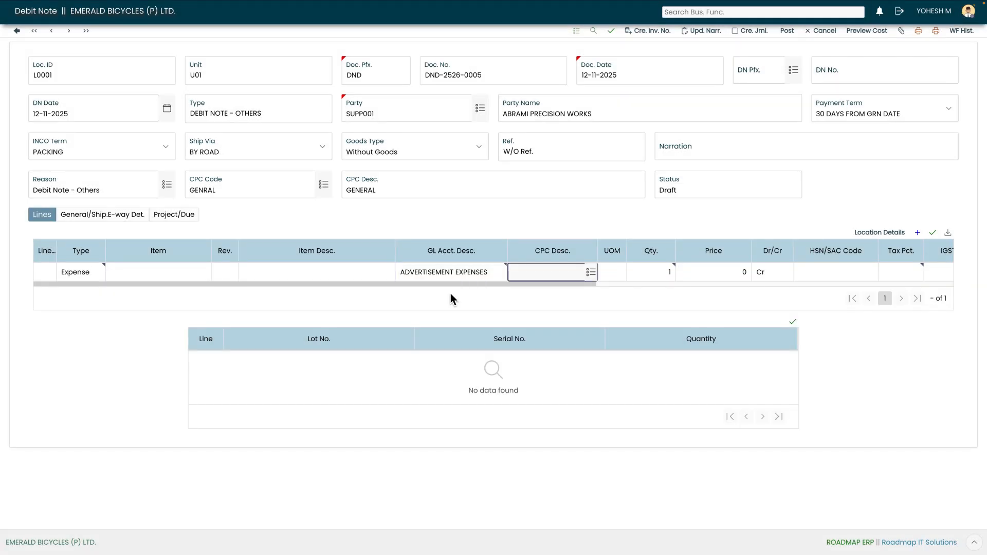
Set the expense line's CPC to GENERAL and its price to 8000.
click(591, 273)
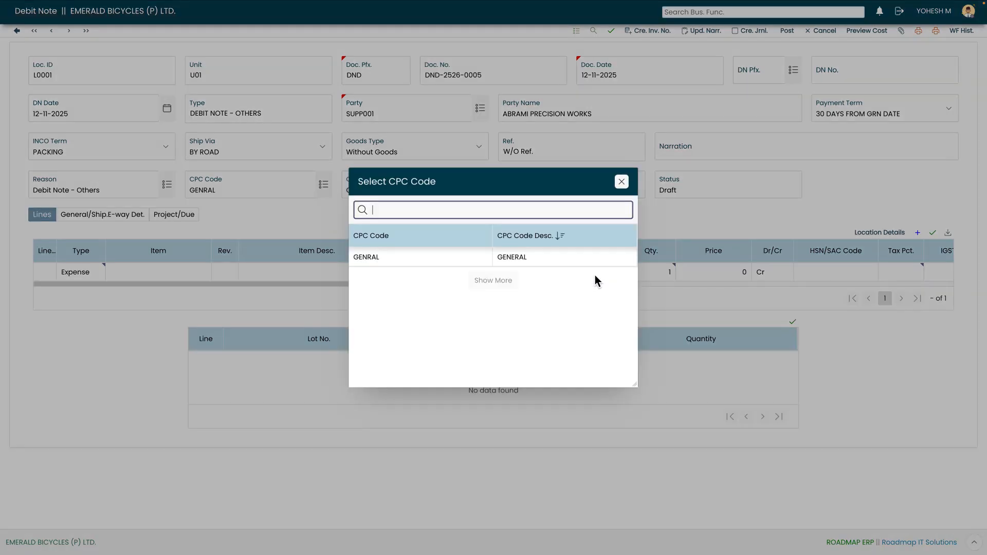
click(478, 261)
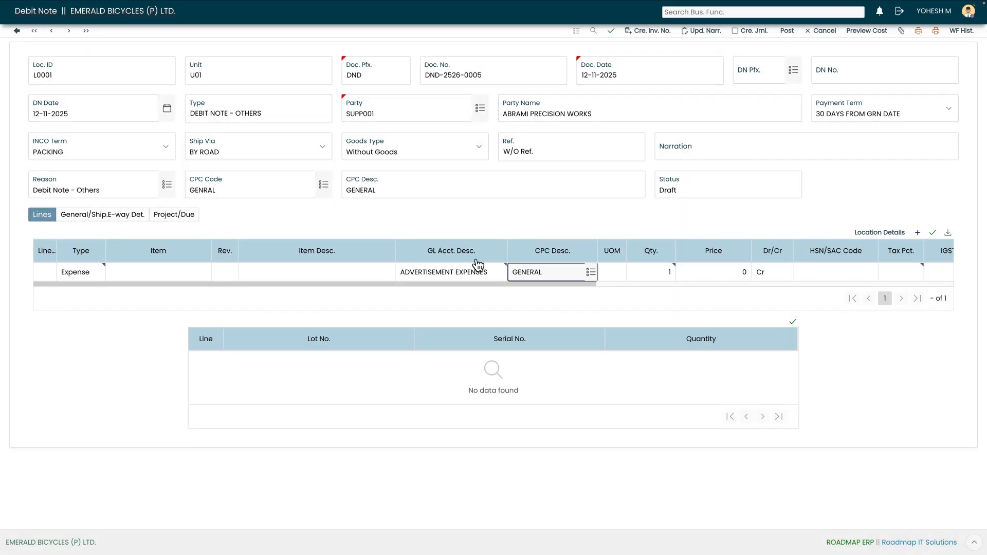
key(Tab)
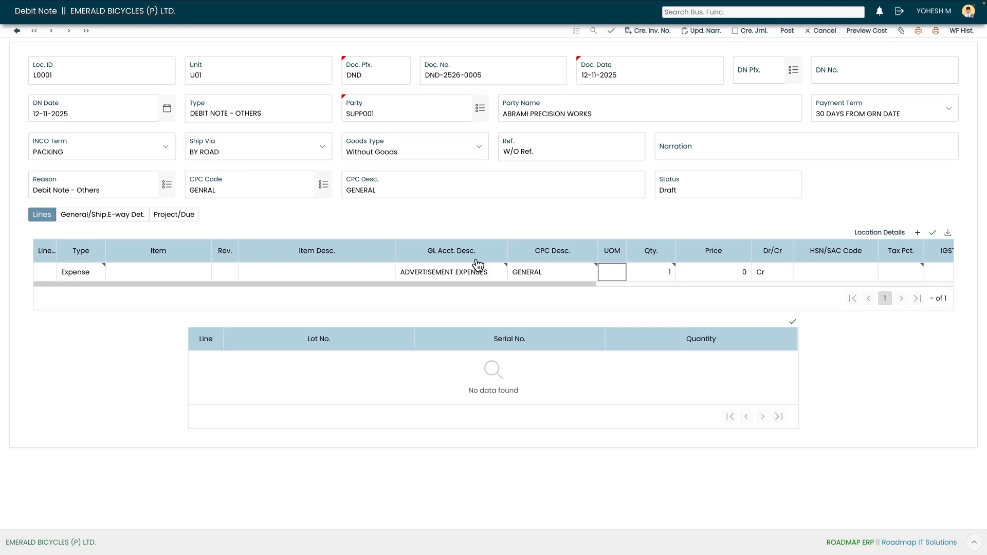
key(Tab)
key(Tab)
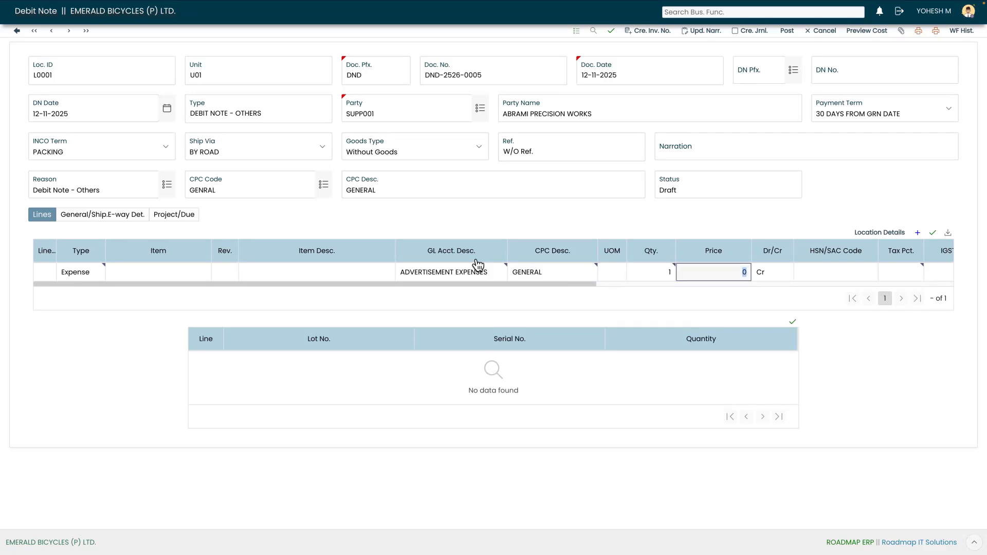
text(8000)
key(Tab)
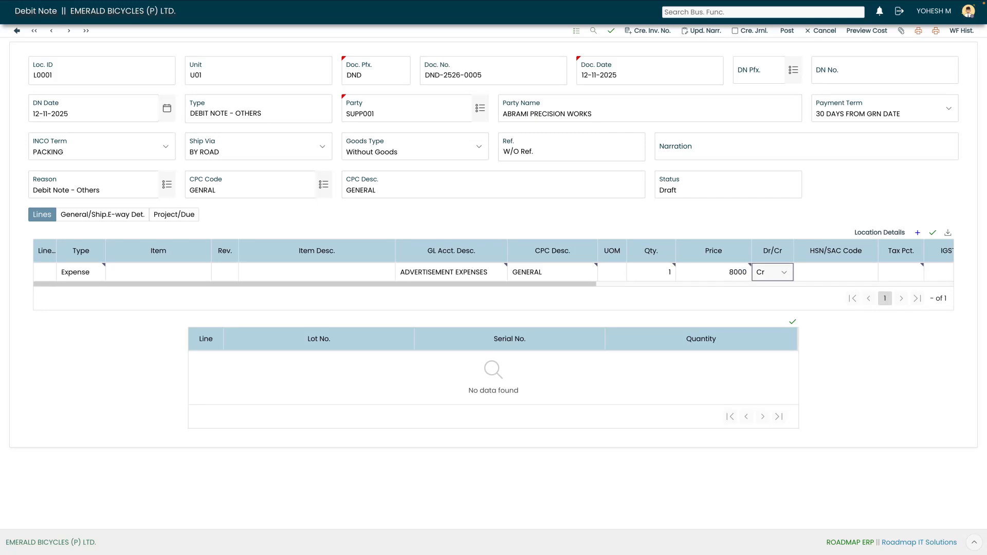
Assign HSN/SAC code 87149990 (BICYCLE TUBES) to the expense line and save the debit note.
click(828, 279)
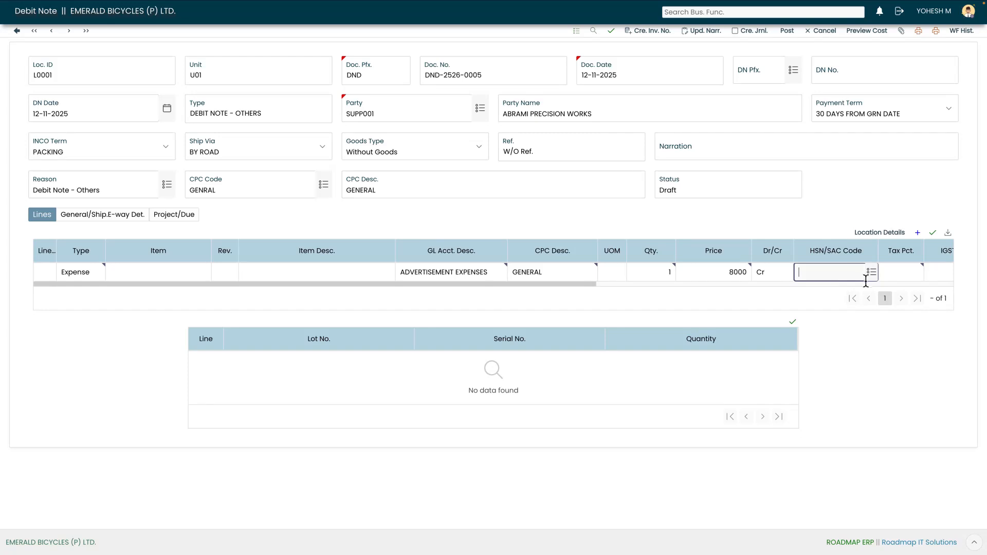
click(871, 274)
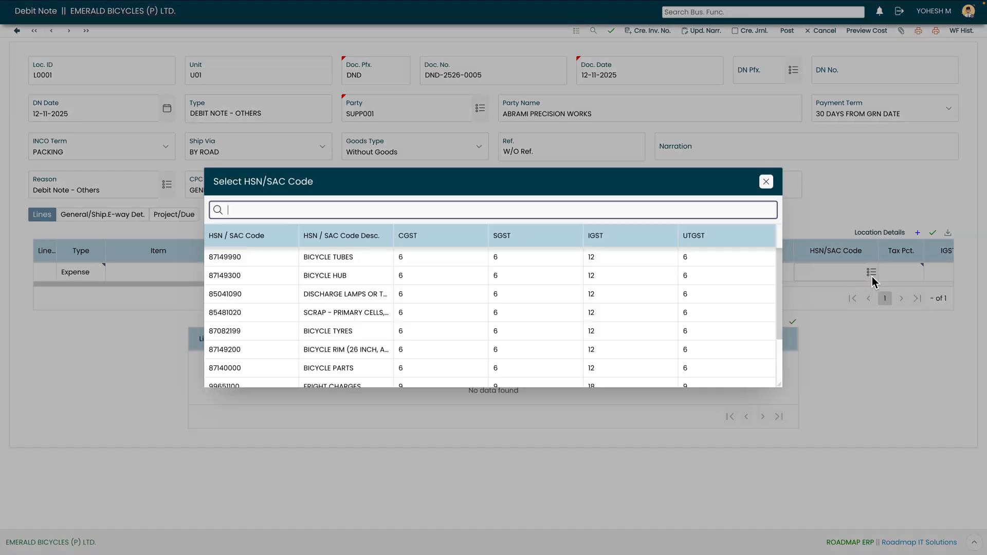
double_click(359, 259)
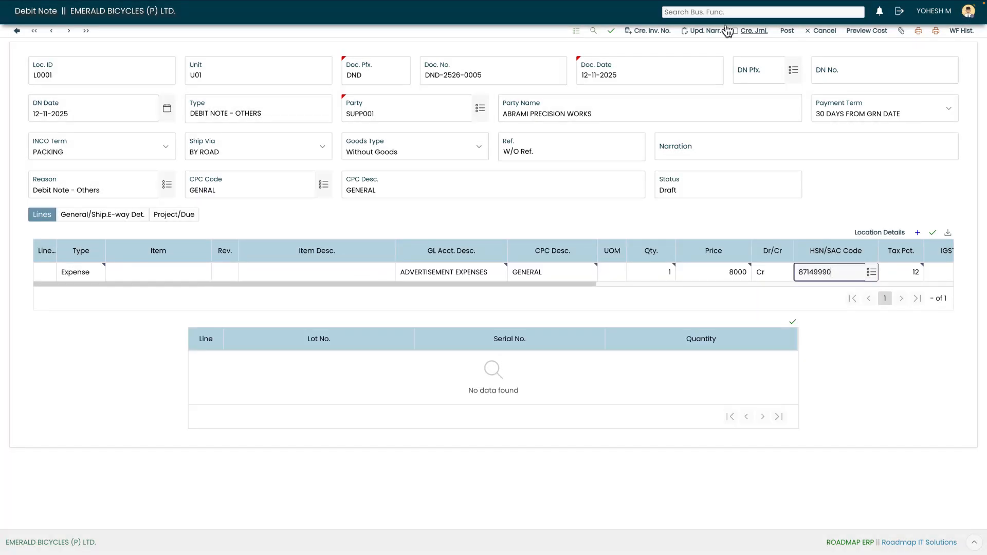
click(611, 31)
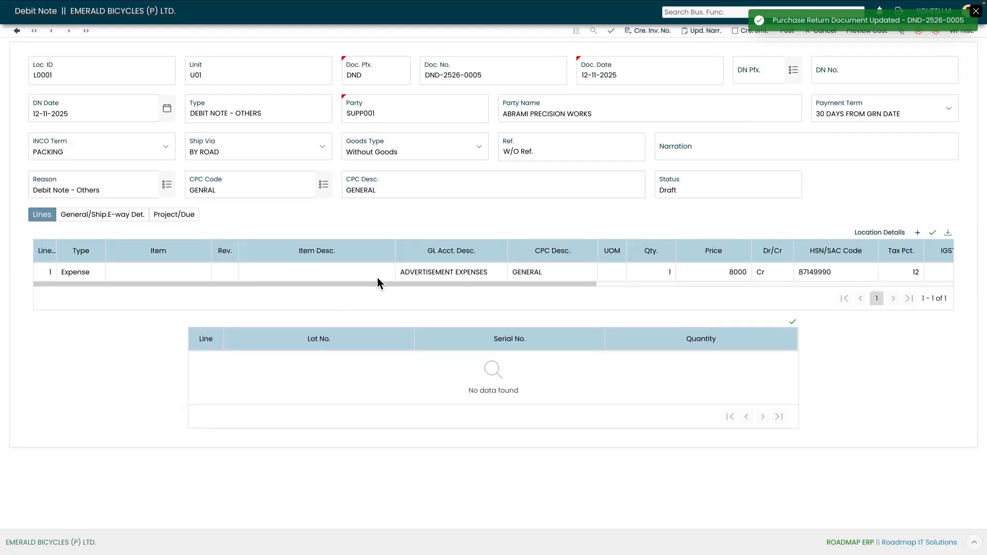
Set the DN prefix to DNOT, save the document and generate its debit note number.
drag(378, 285, 477, 289)
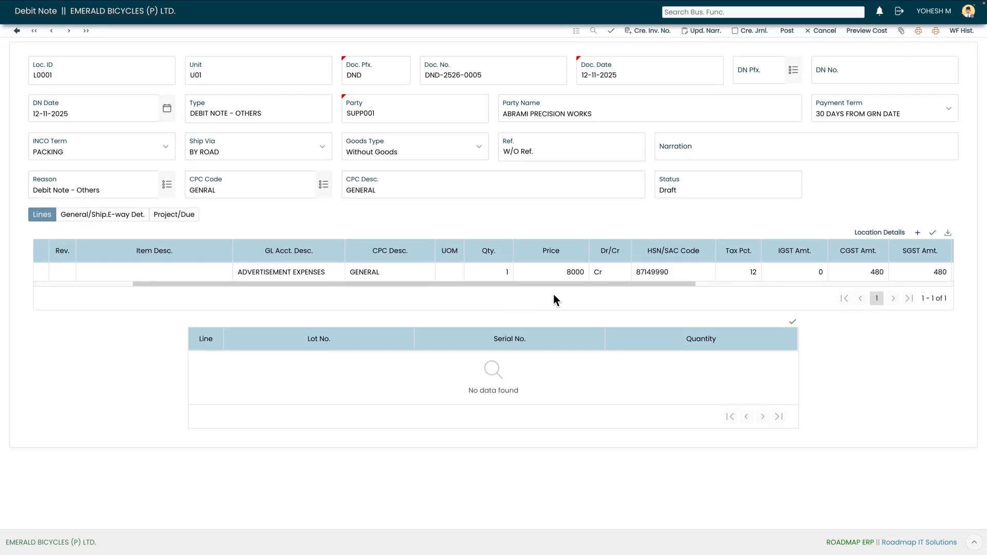
drag(564, 285, 634, 287)
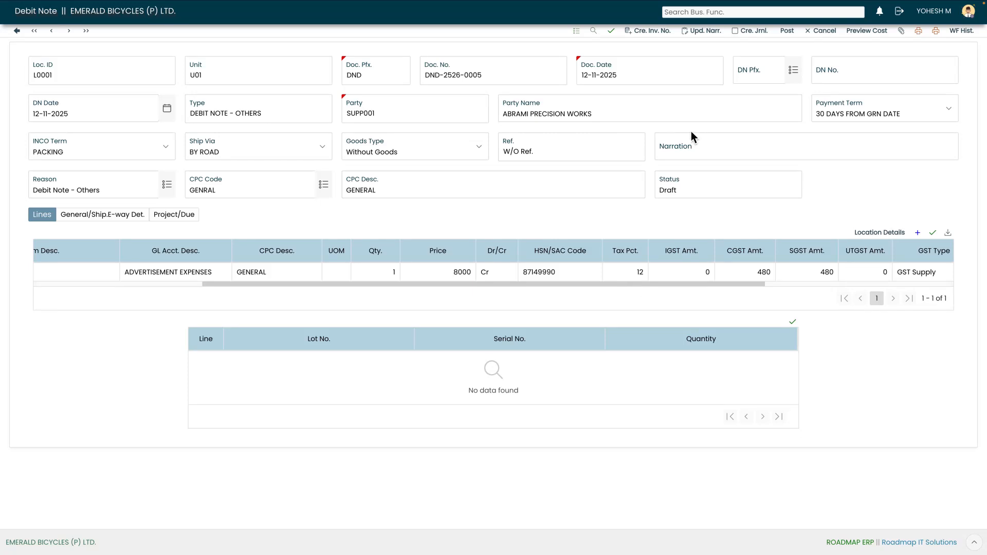
click(796, 76)
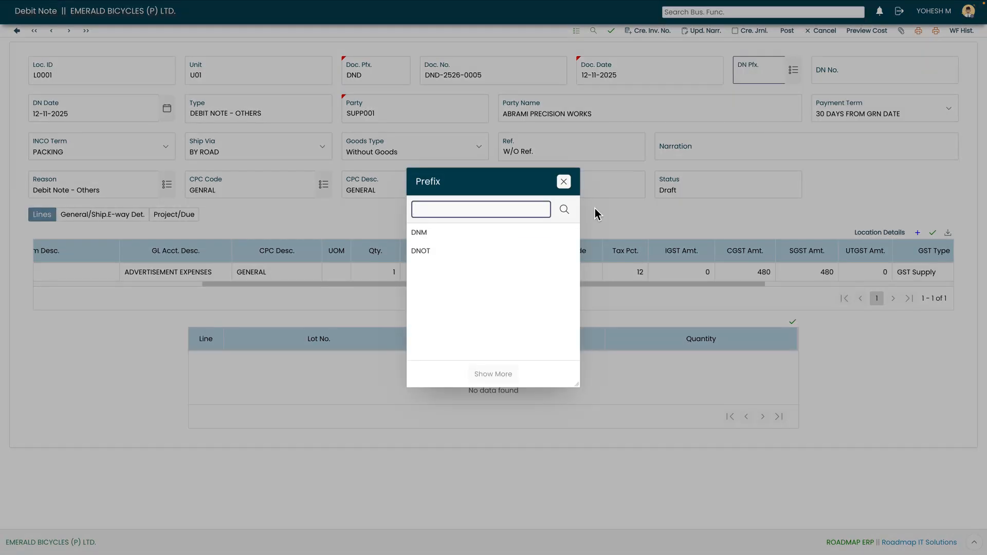
click(421, 252)
click(611, 31)
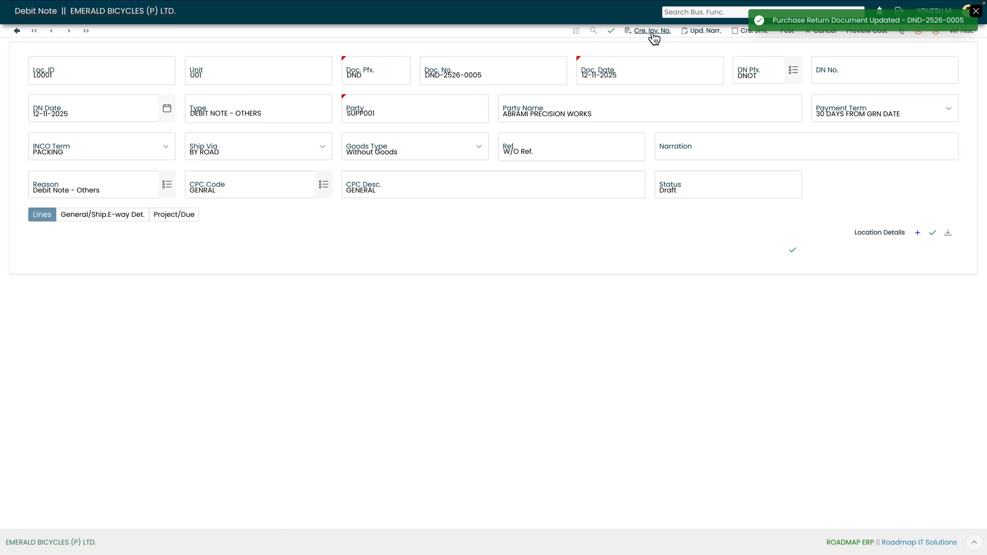
click(652, 31)
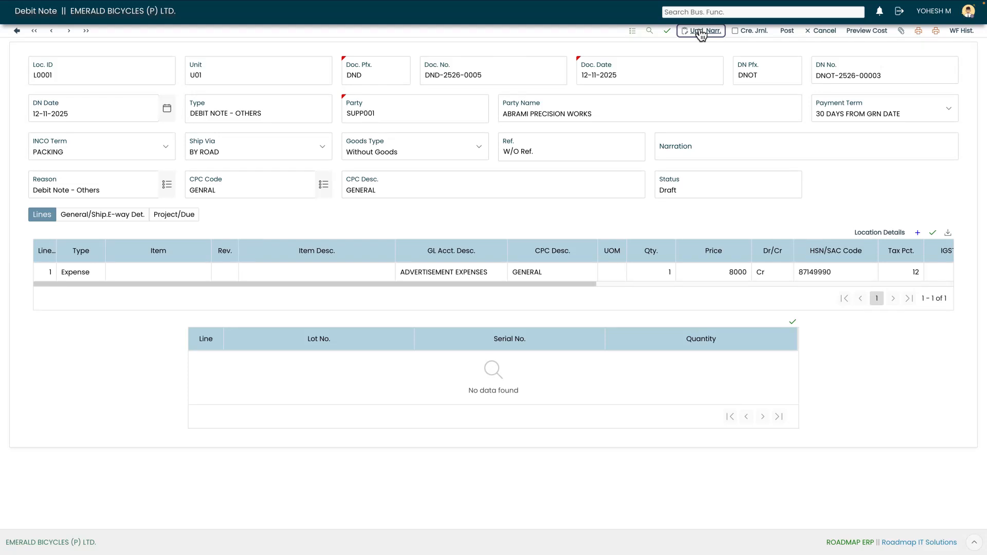
Update the debit note's narration, and create and review its journal.
click(701, 31)
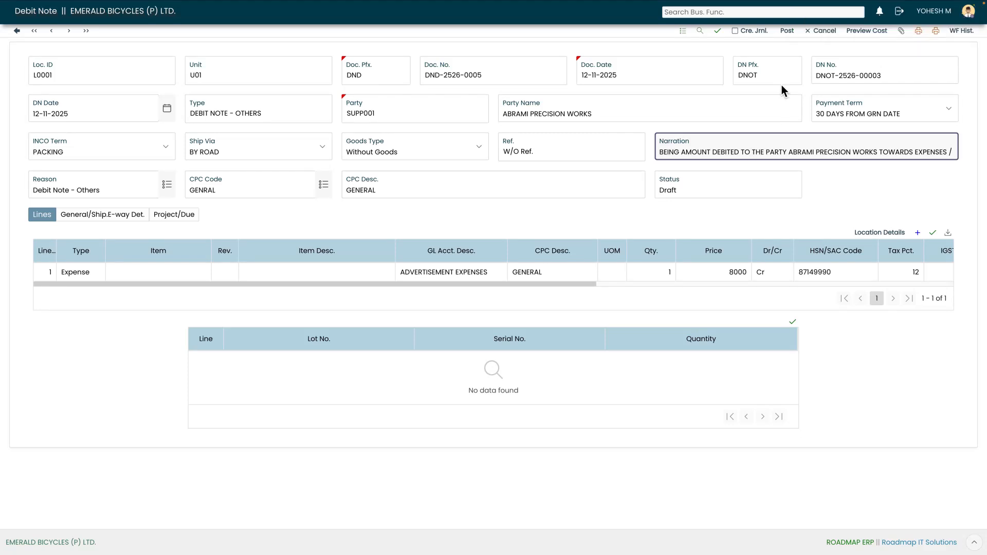
click(739, 36)
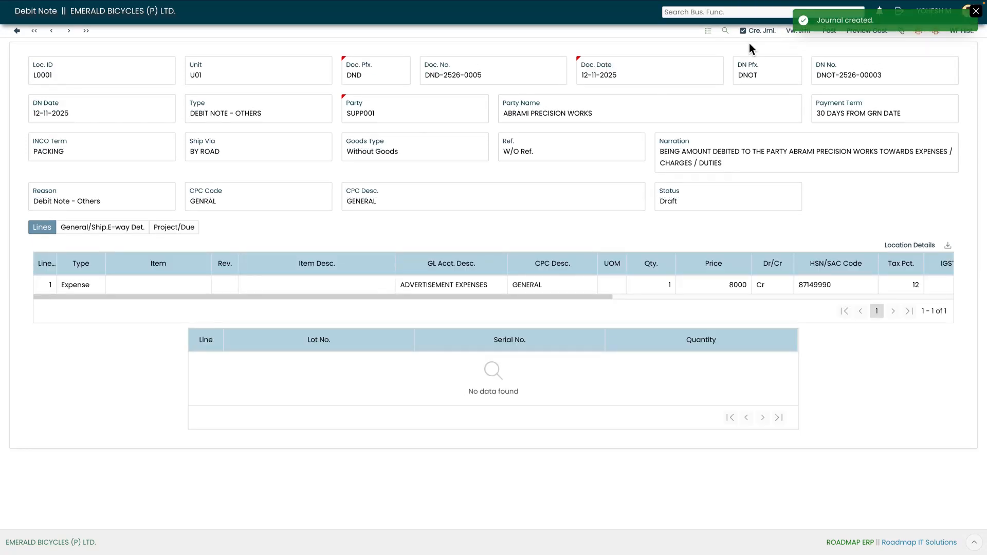
click(805, 36)
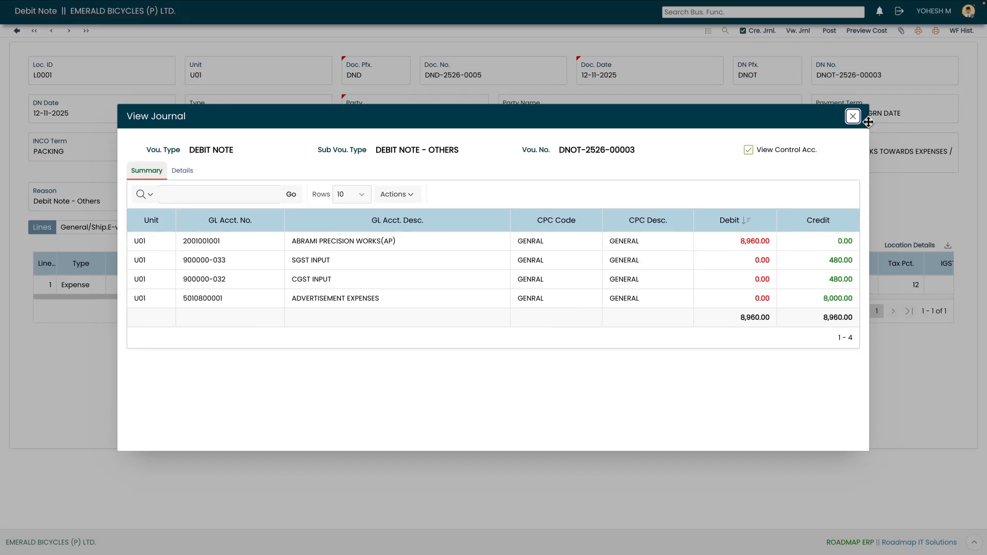
click(853, 116)
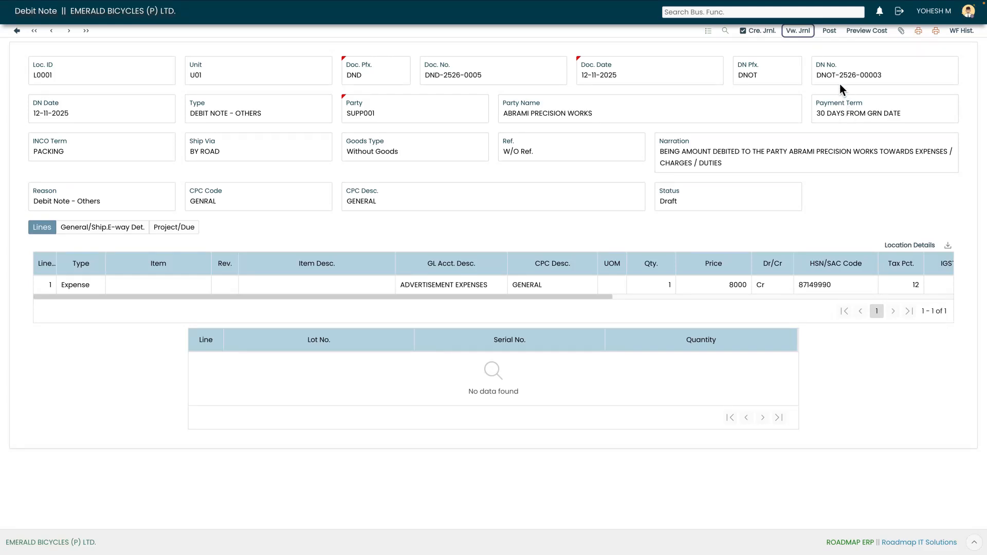
Post the debit note and send it with MEDIUM priority and the action Forward for Reviewing.
click(831, 33)
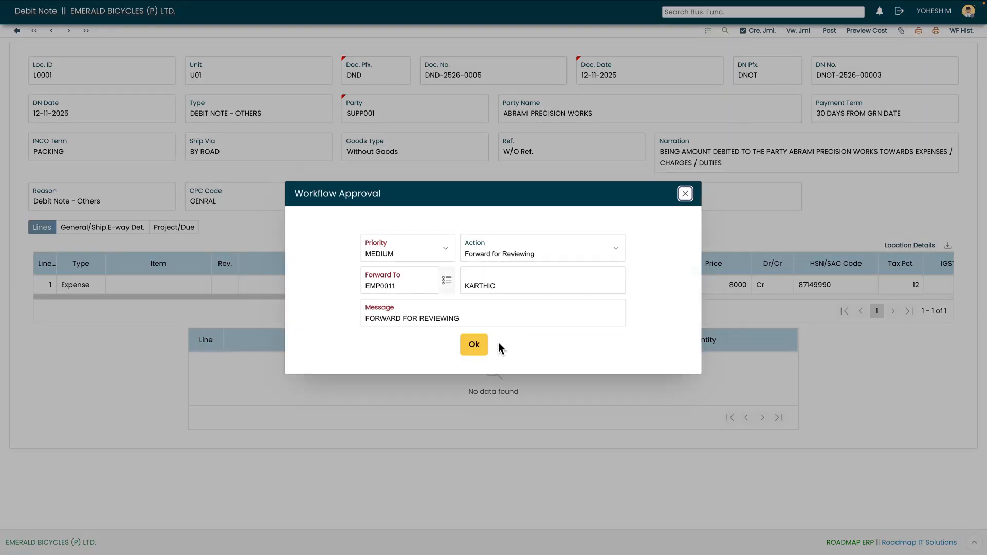
click(475, 345)
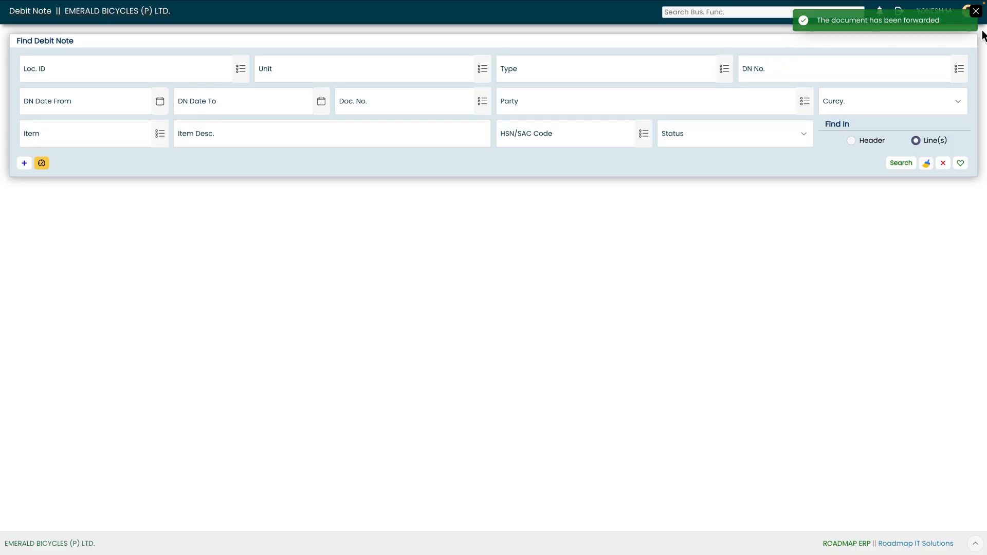
click(976, 14)
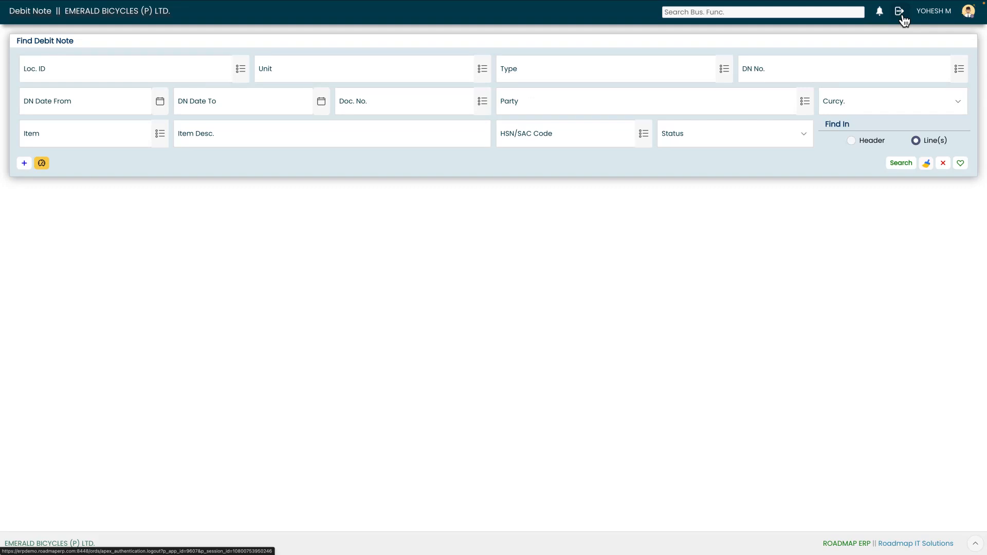
Log out and log back in as FINANCE_SUP, entering the account password.
click(901, 15)
text(FIN)
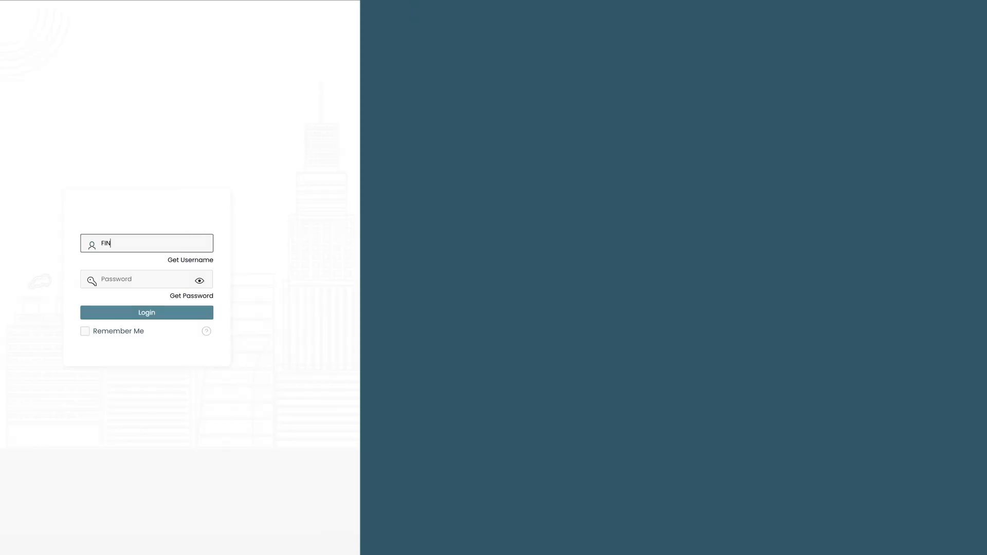
text(ANCE_SUP)
key(Tab)
text(••••••)
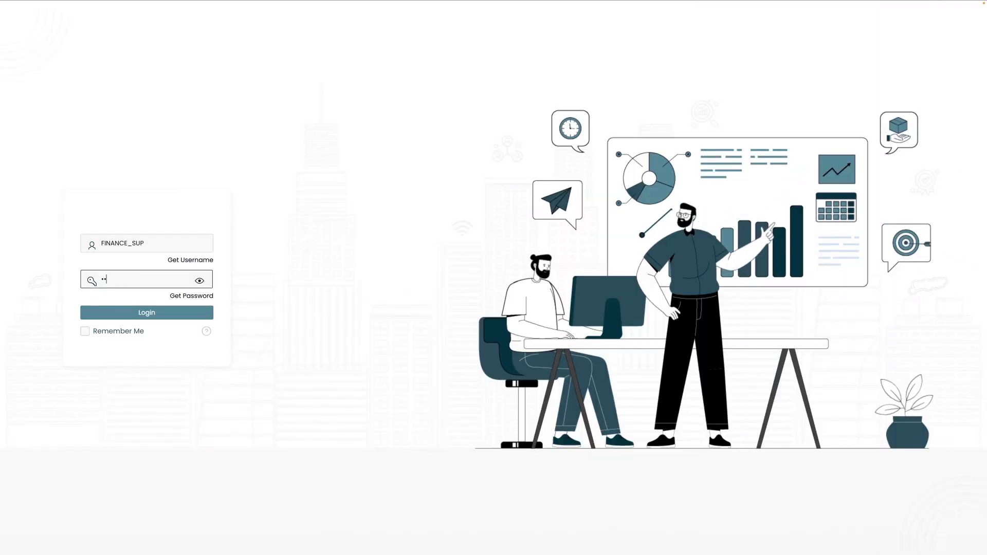
text(•••)
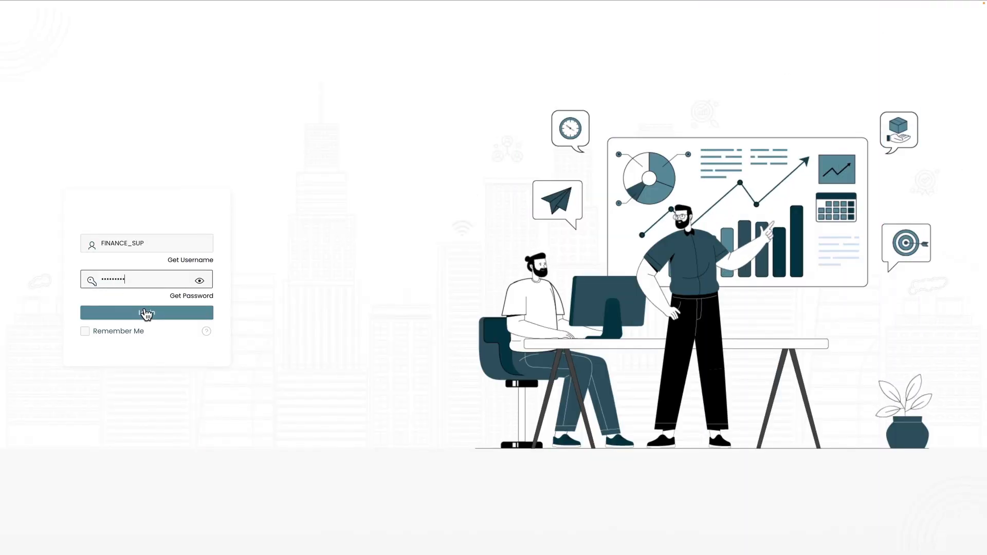
key(Return)
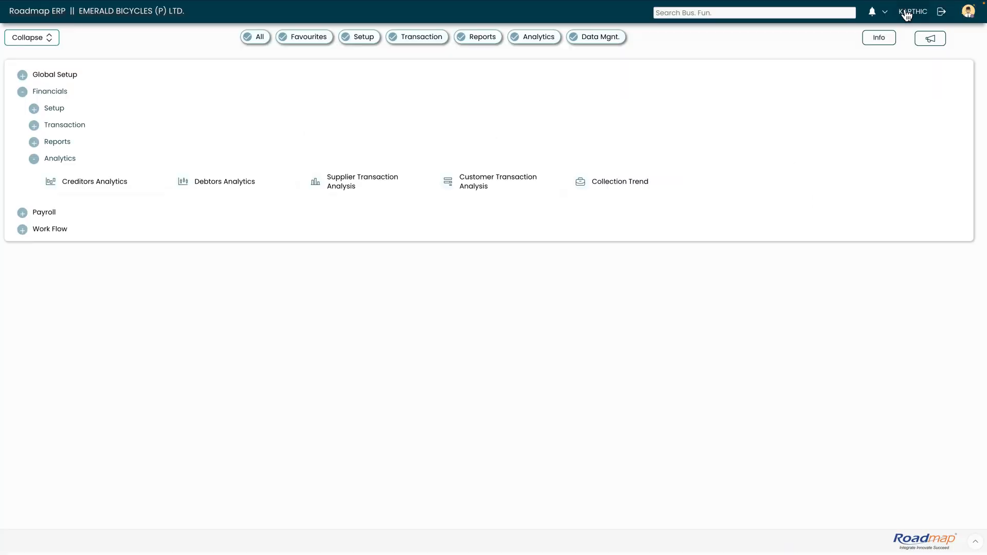
Open the ABRAMI PRECISION WORKS debit note from the document approvals and submit it with the action Reviewing & Forward for Approver.
click(889, 15)
click(888, 41)
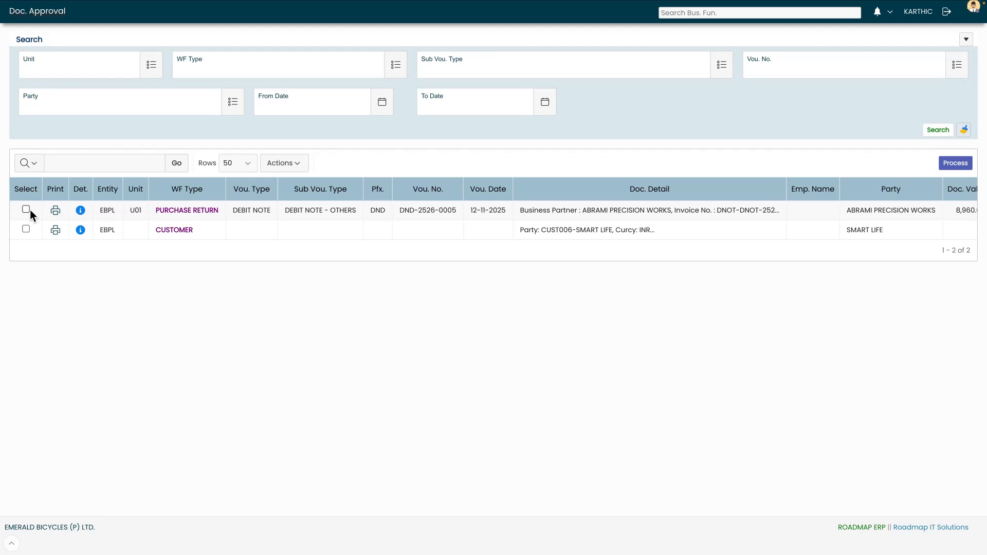
click(81, 211)
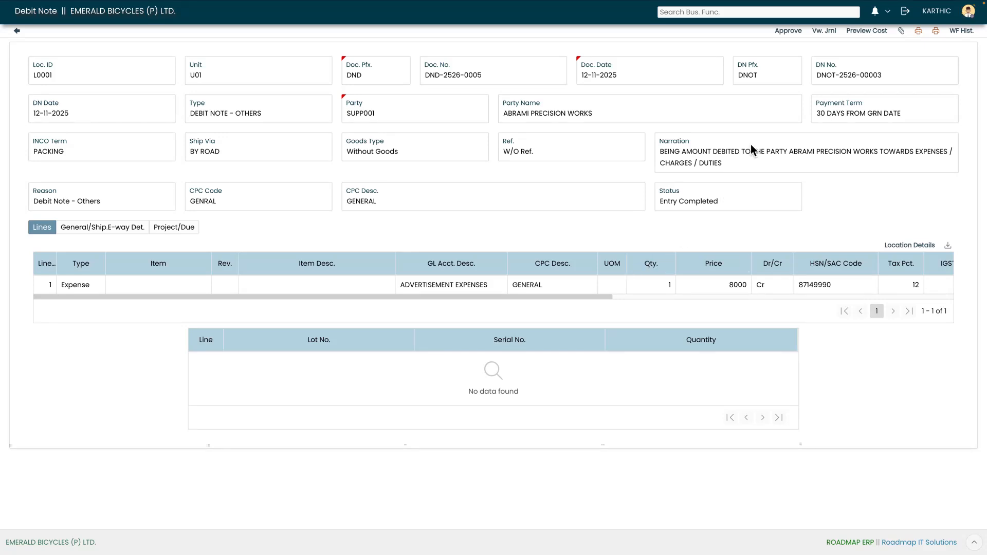
click(788, 31)
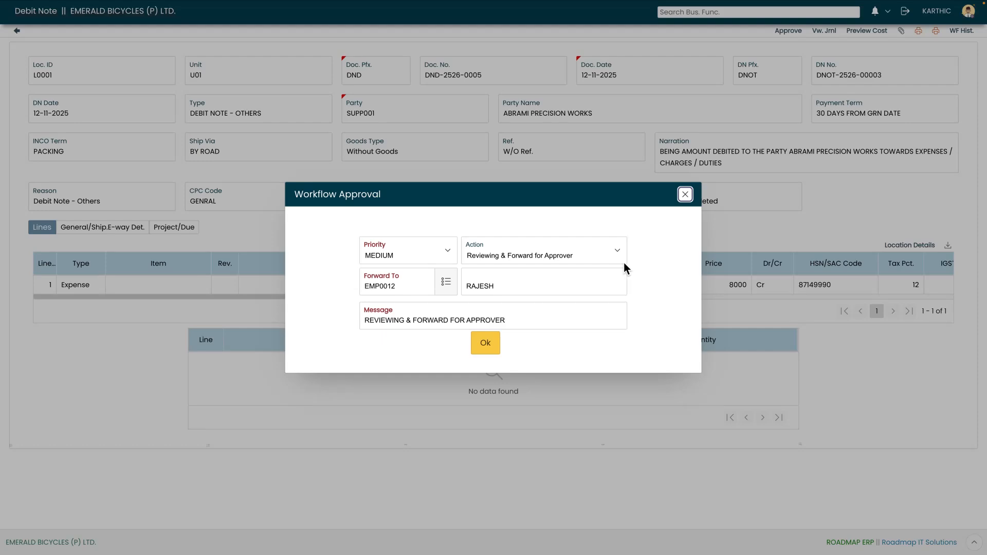
click(480, 347)
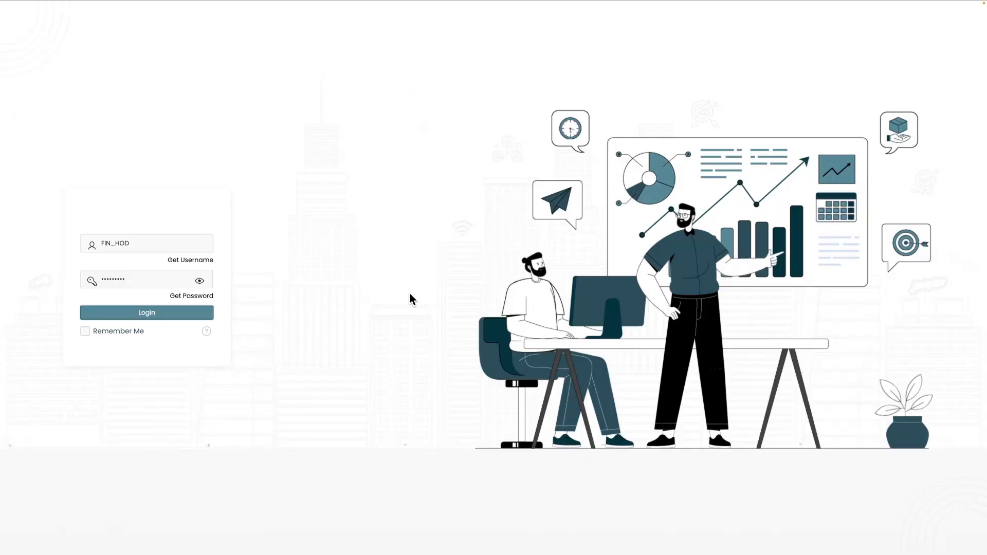
Log in as FIN_HOD and open the list of documents awaiting approval.
key(Return)
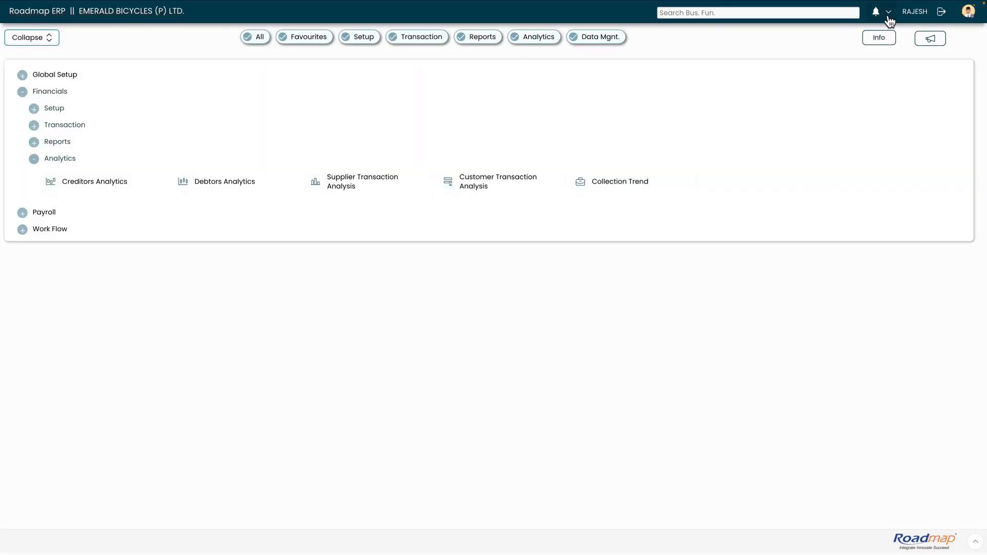
click(889, 18)
click(896, 49)
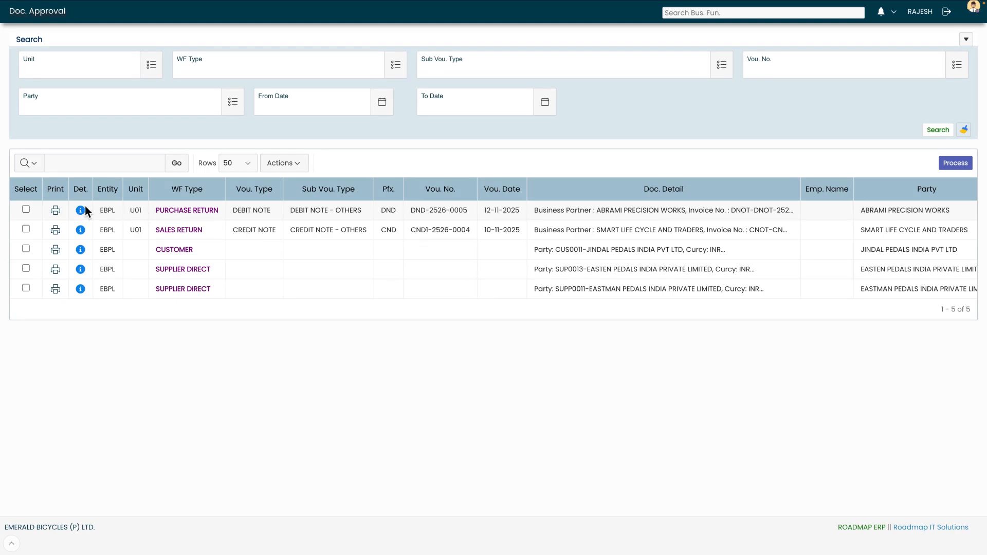
Open the ABRAMI PRECISION WORKS debit note and approve it with MEDIUM priority and the action Approver.
click(80, 211)
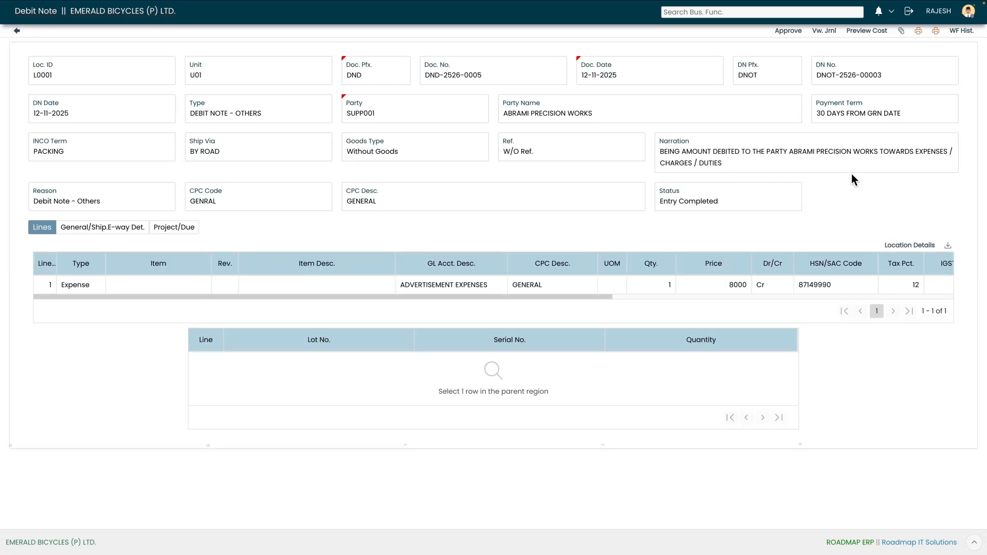
click(790, 30)
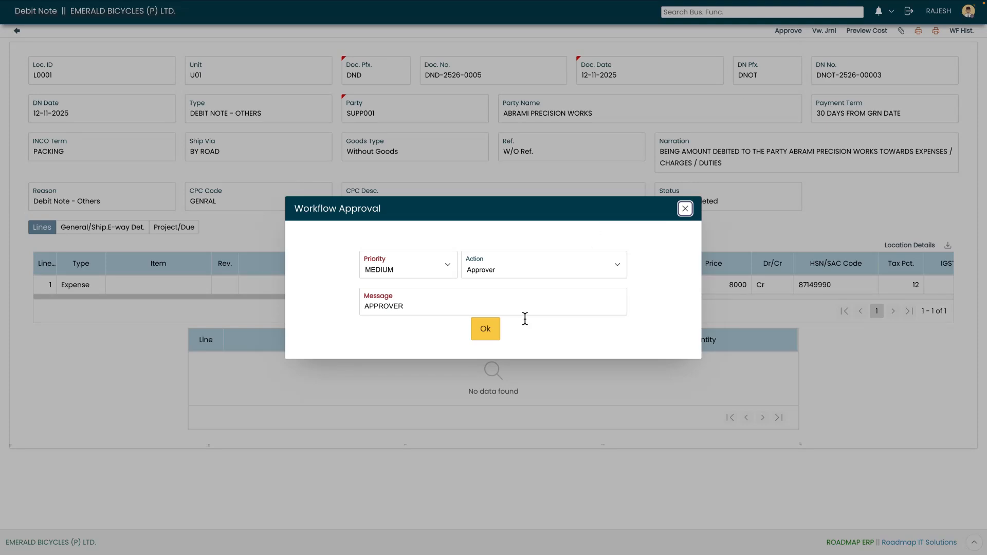
click(483, 329)
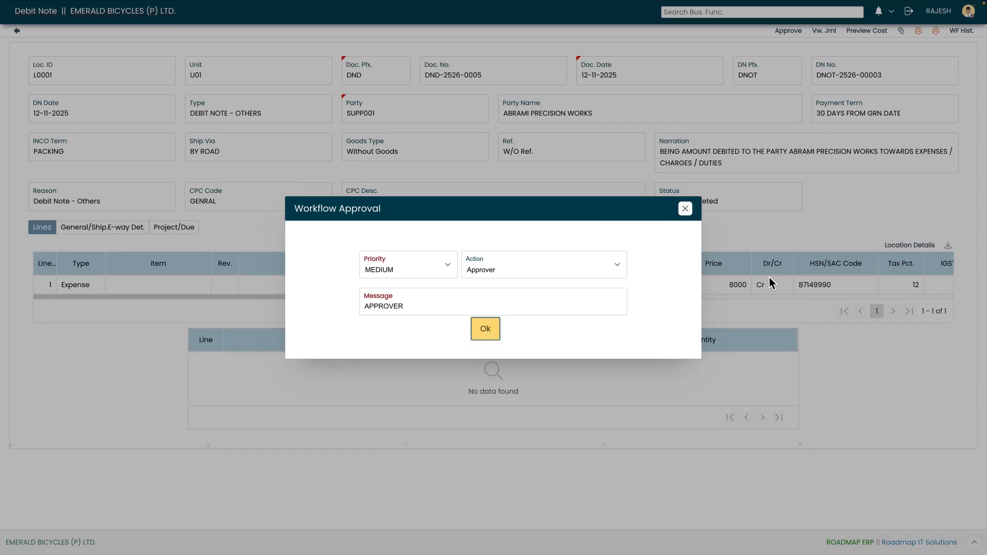